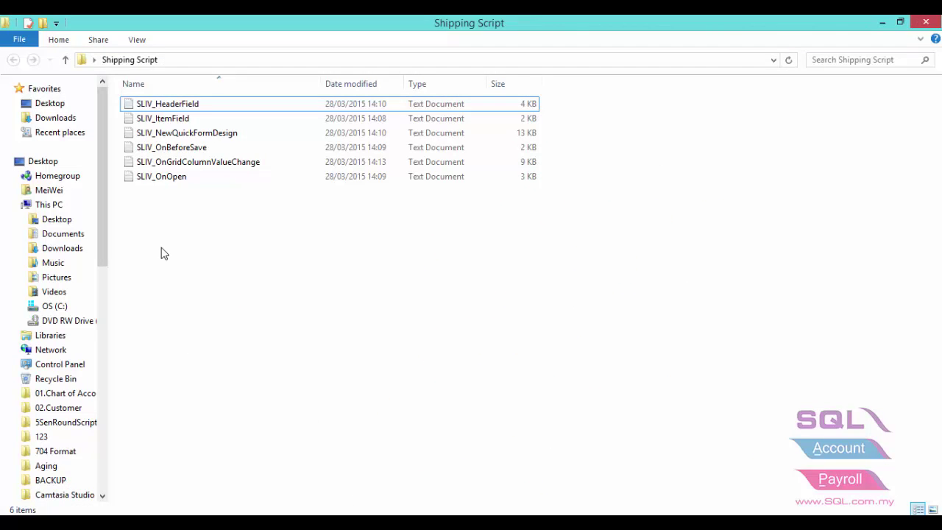
- Drag-select the six SLIV script files, 2 KB to 13 KB, in the Shipping Script folder
drag(155, 213, 243, 111)
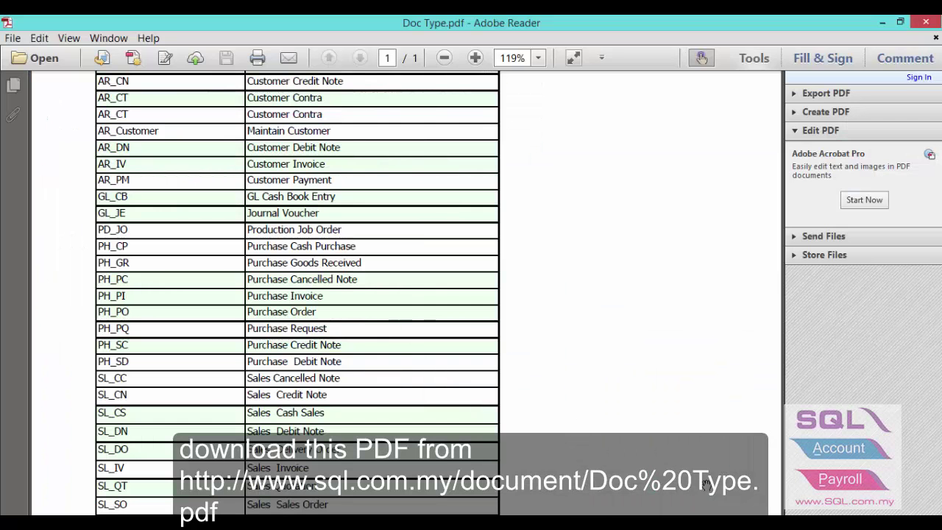
scroll(613, 332, up, 5)
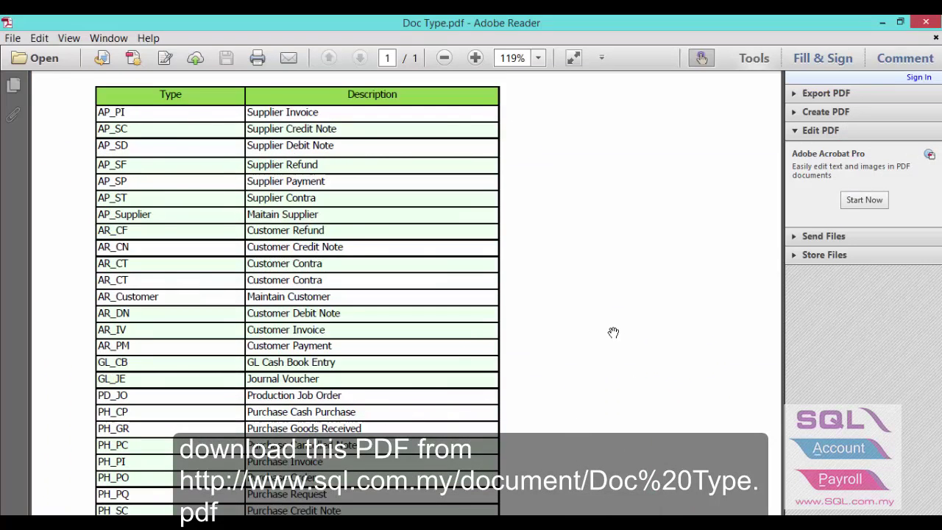
scroll(613, 333, up, 2)
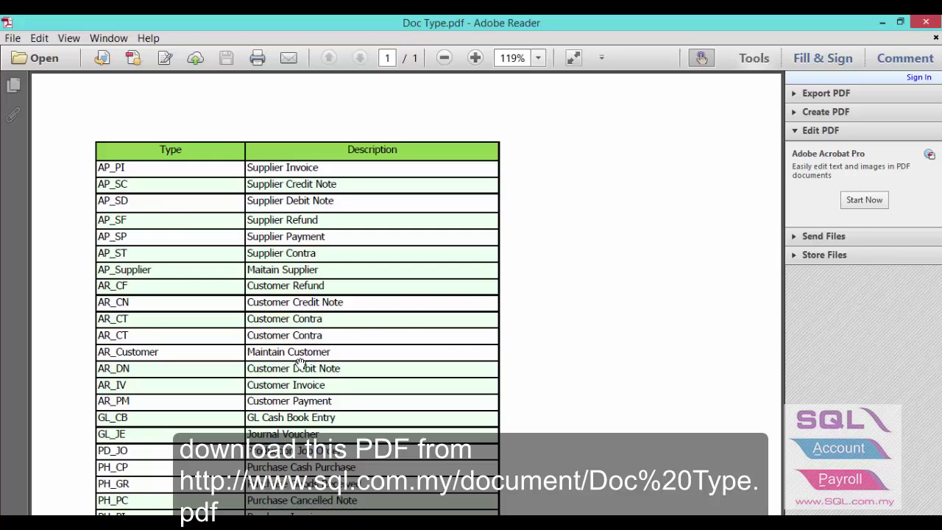
scroll(300, 363, down, 2)
scroll(299, 363, down, 5)
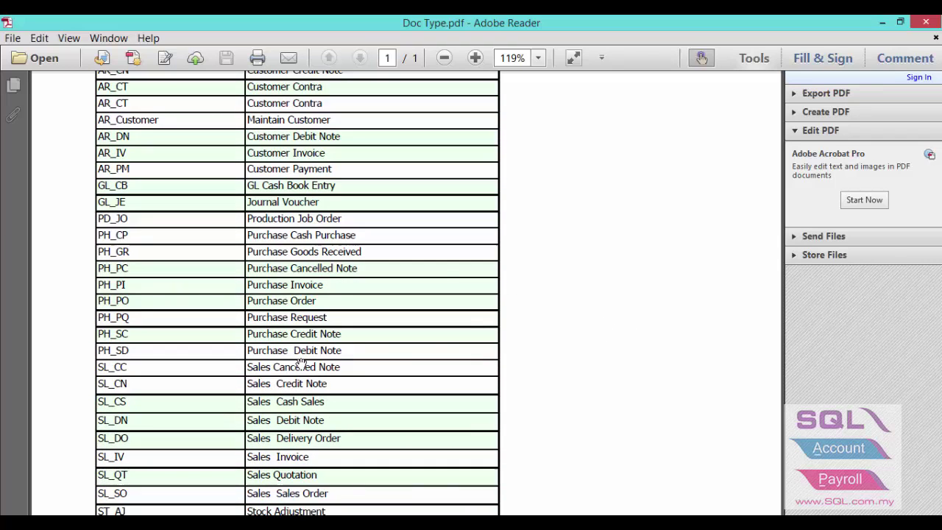
scroll(170, 437, down, 2)
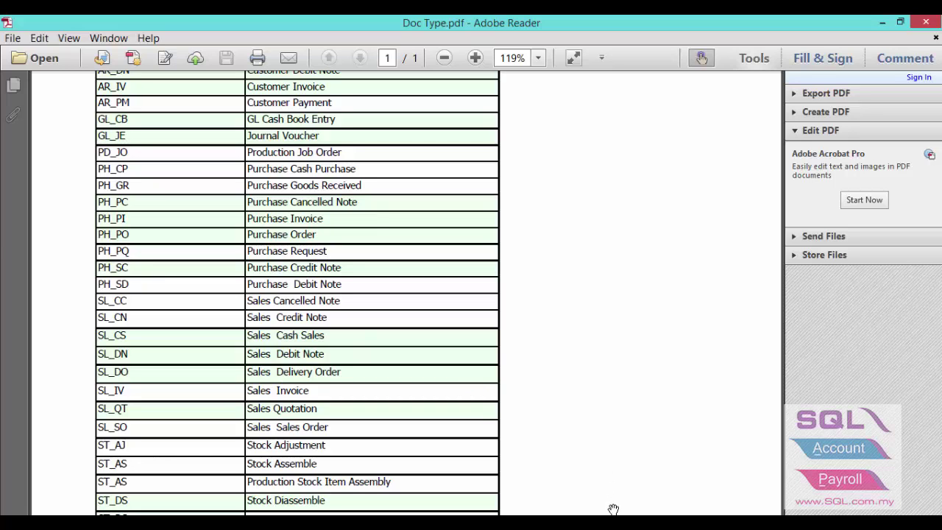
mouse_move(614, 519)
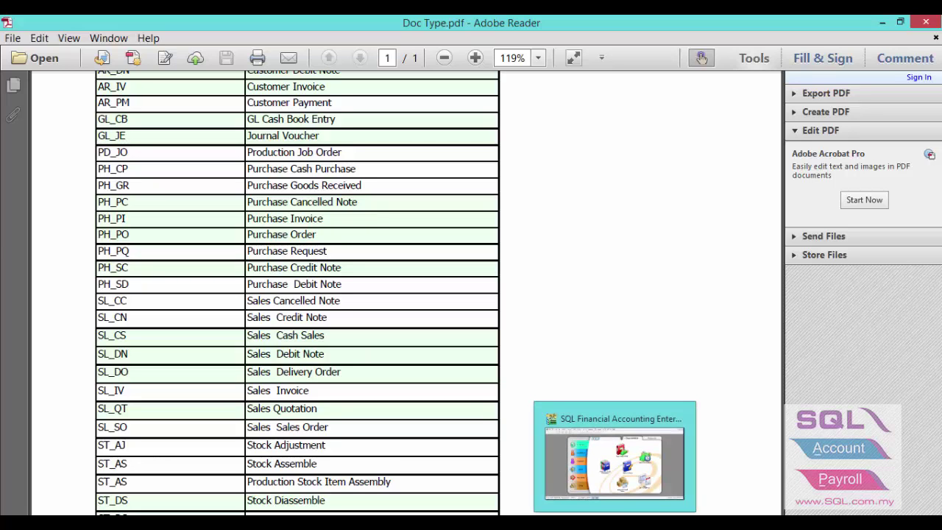
- In SQL Account, open the SQL Control Center from Tools > DIY
click(596, 420)
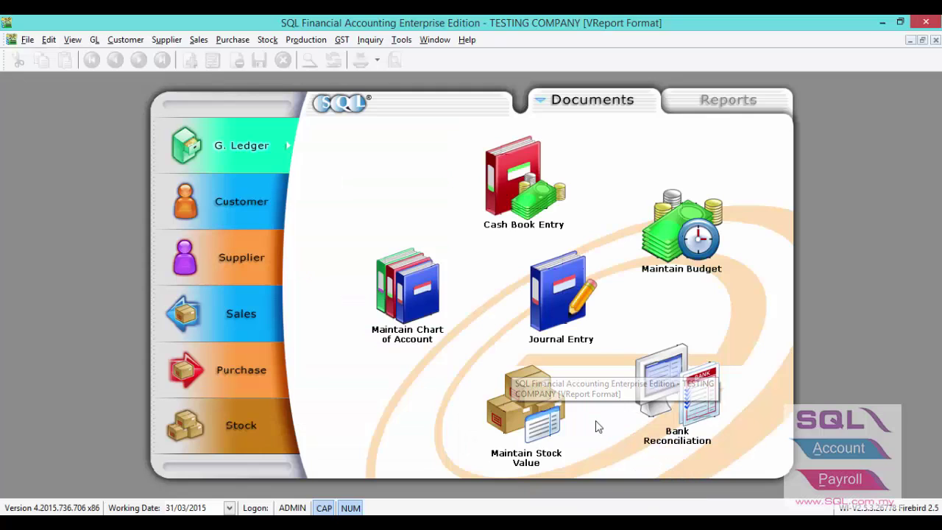
click(410, 42)
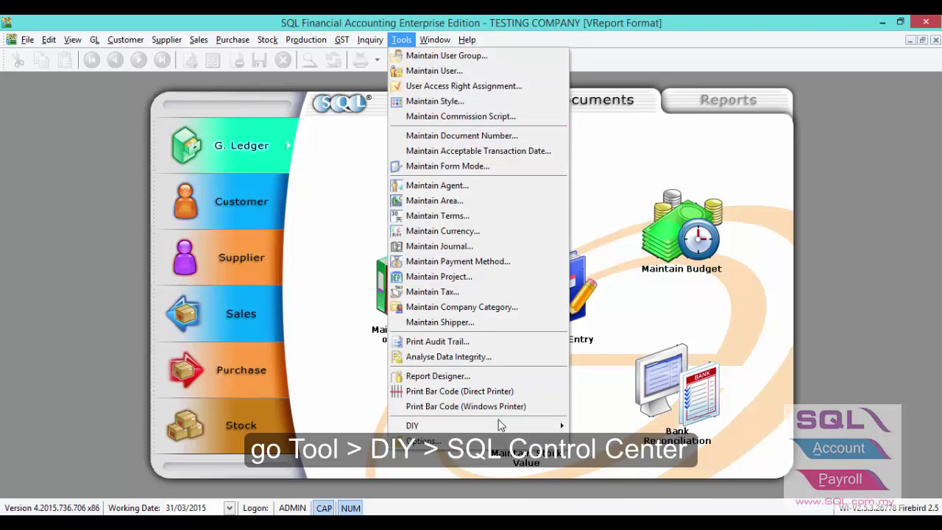
click(500, 425)
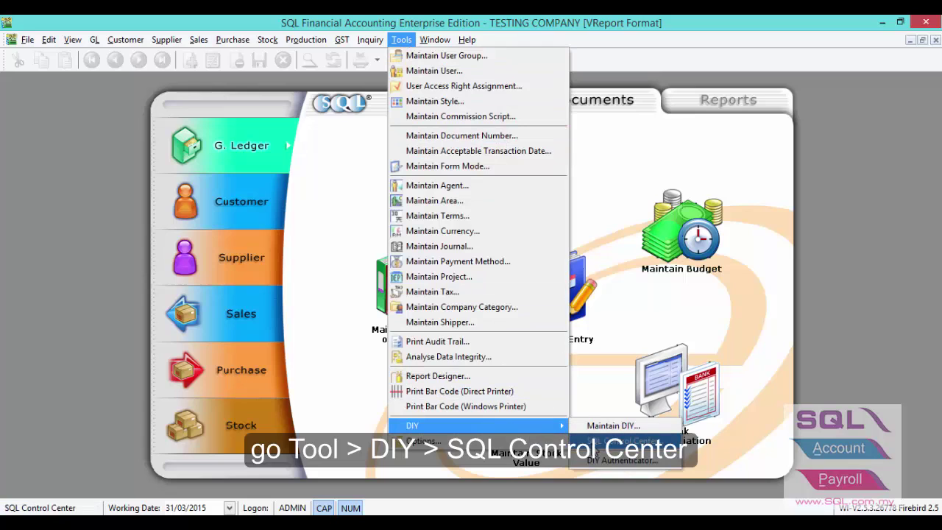
click(624, 442)
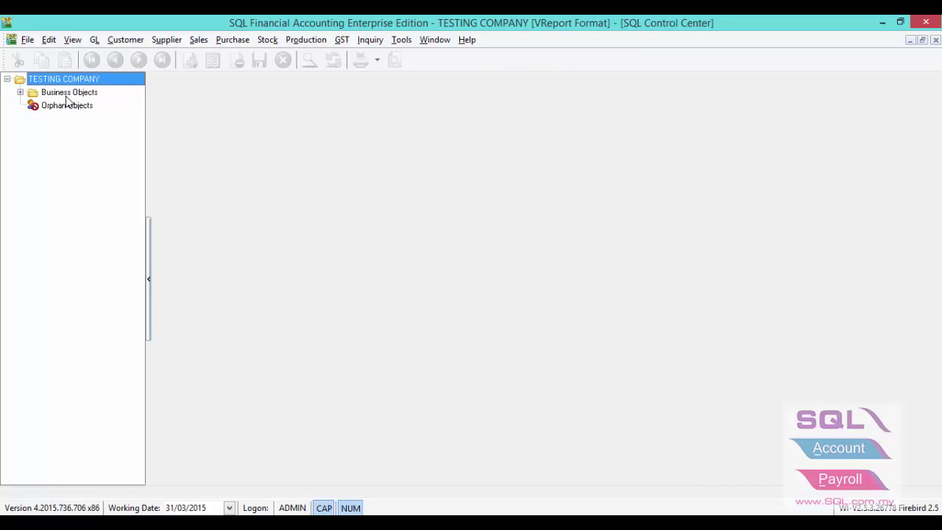
- Expand Business Objects > Sales > Sales Invoice to reveal its field and event entries
double_click(69, 95)
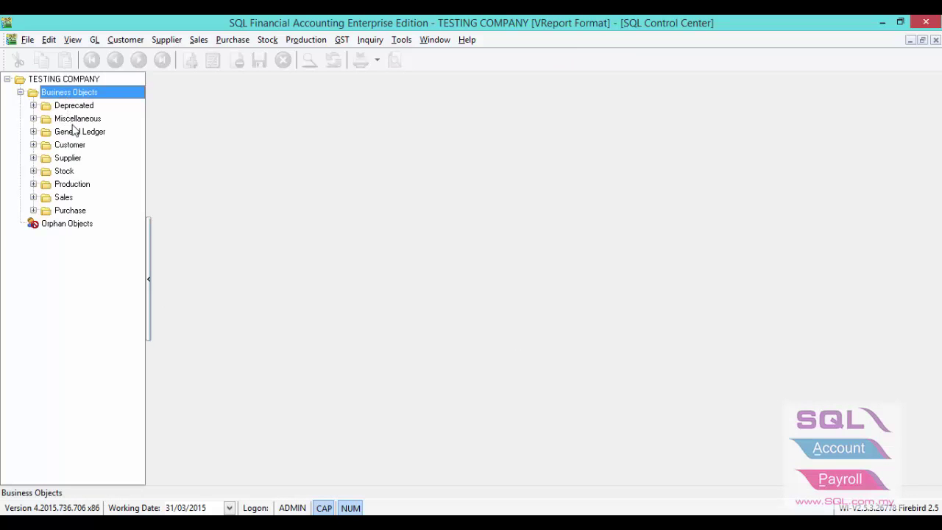
click(63, 197)
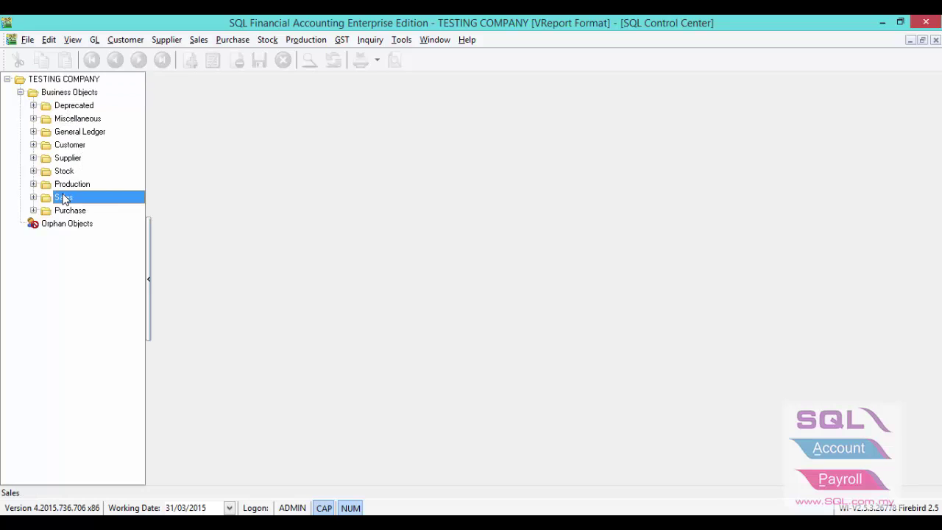
double_click(64, 198)
double_click(77, 251)
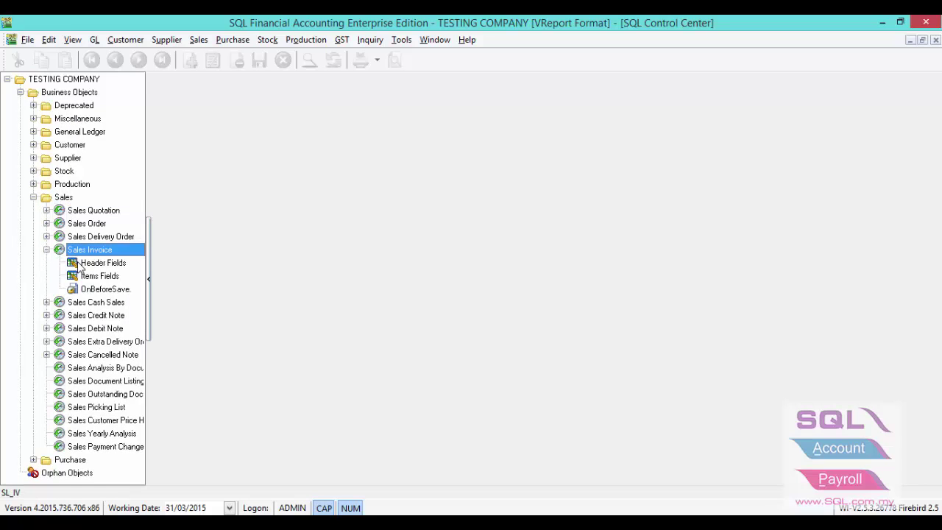
- Load Shipping Script\SLIV_HeaderField into the Sales Invoice Header Fields and save all 18 fields
click(80, 263)
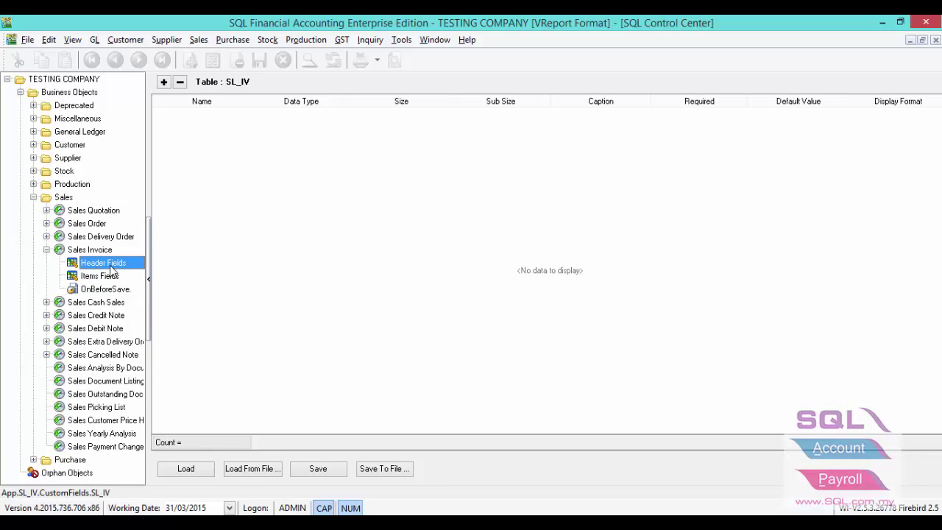
click(251, 469)
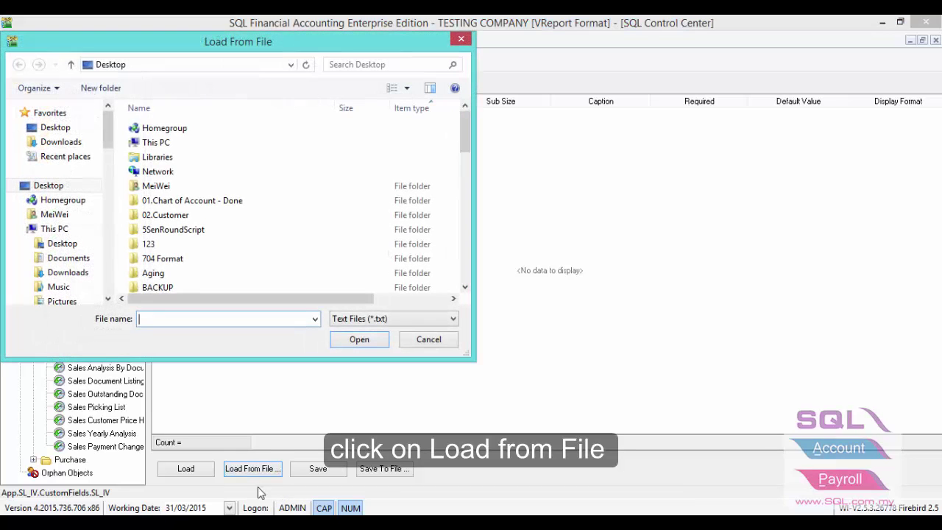
scroll(177, 213, down, 8)
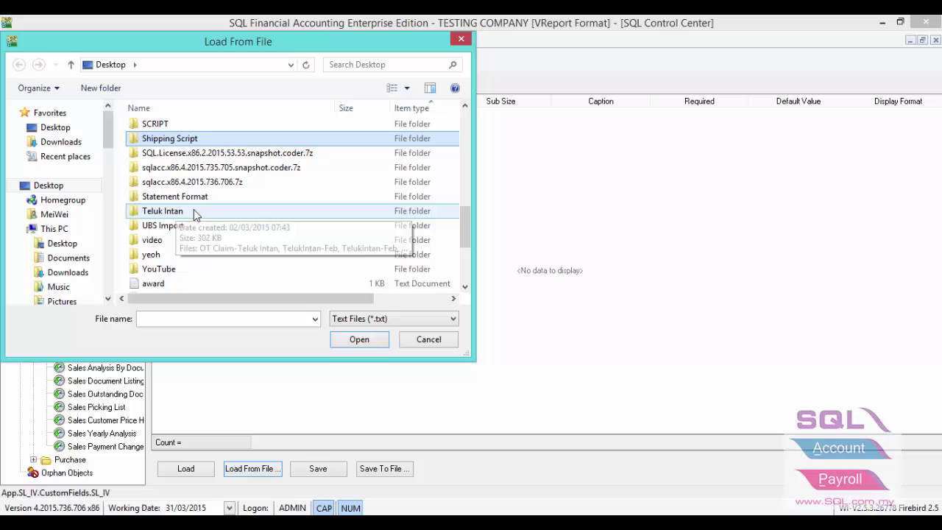
double_click(163, 140)
click(163, 129)
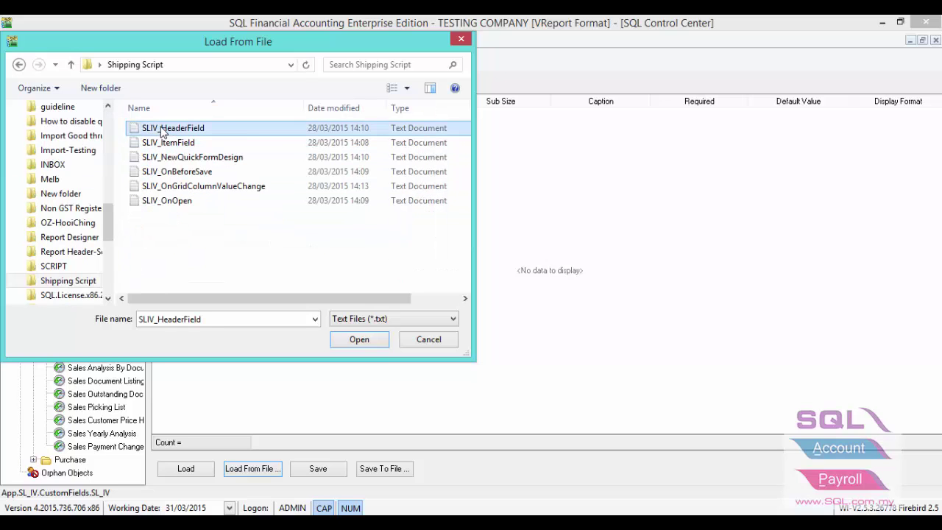
double_click(164, 131)
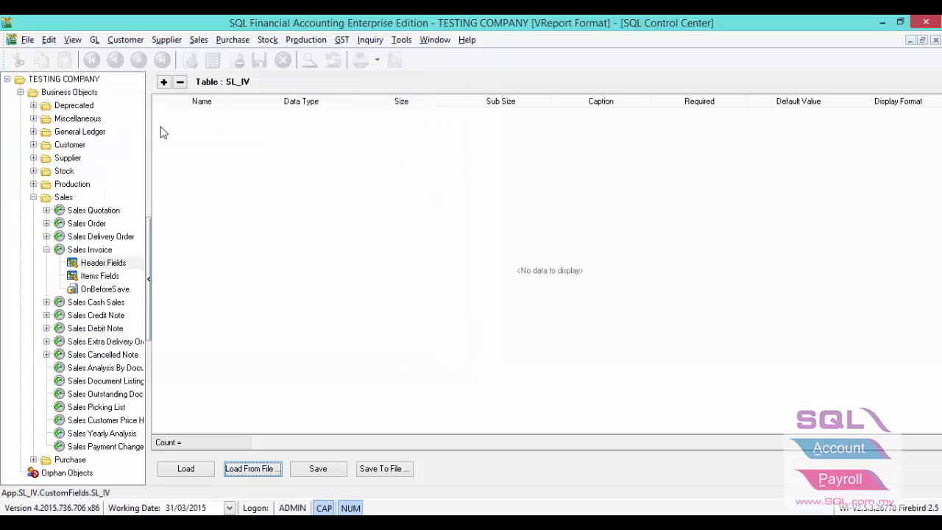
click(324, 471)
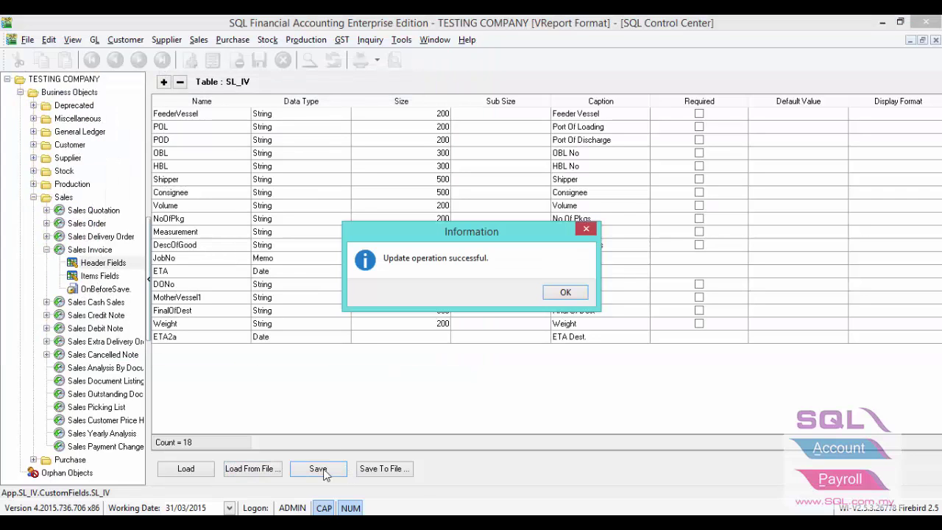
click(563, 294)
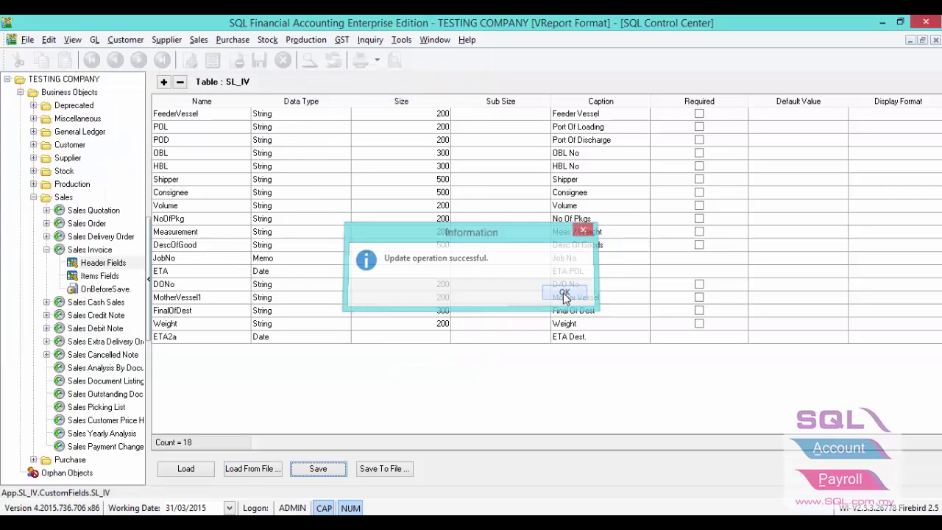
- Load SLIV_ItemField into the Sales Invoice Items Fields and save the 4 item fields
click(114, 277)
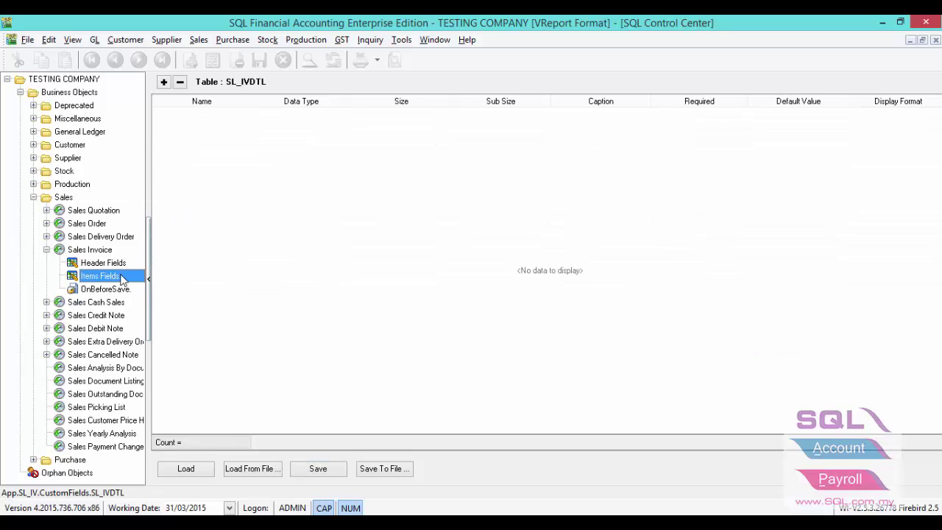
click(232, 471)
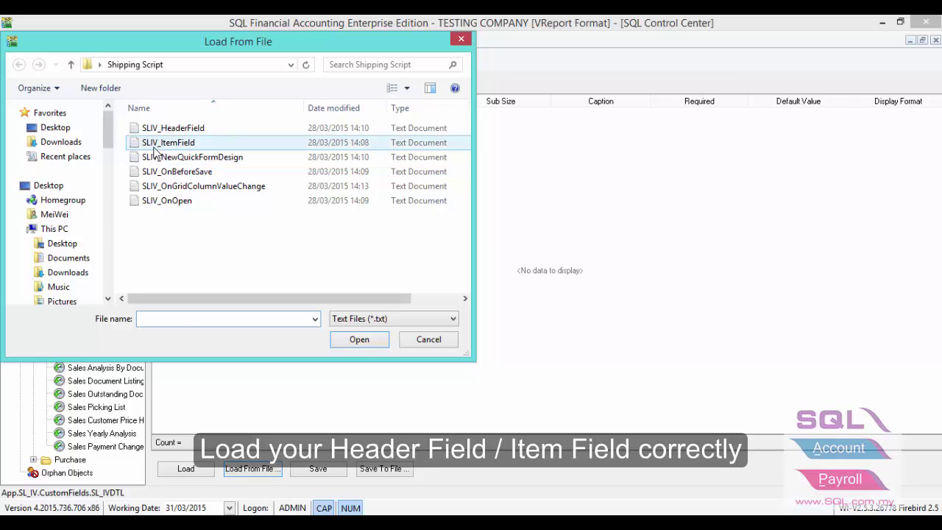
double_click(154, 147)
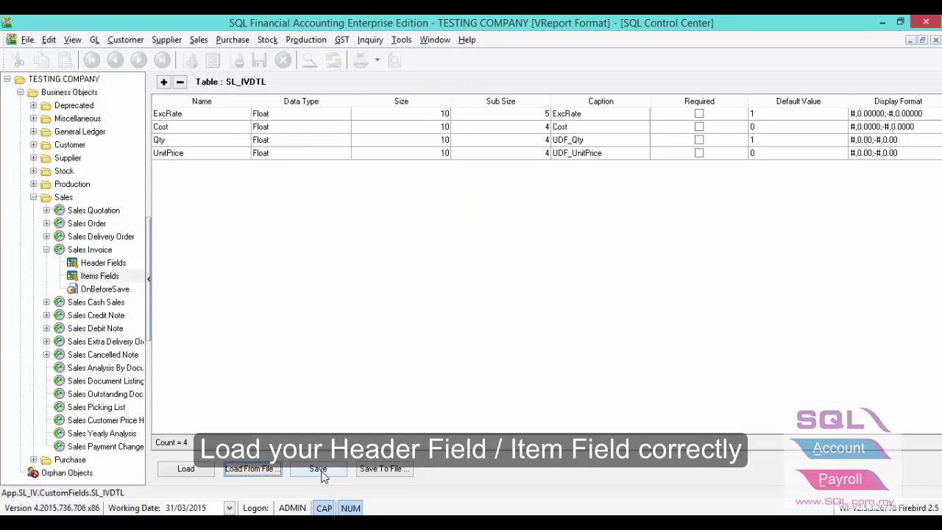
click(320, 471)
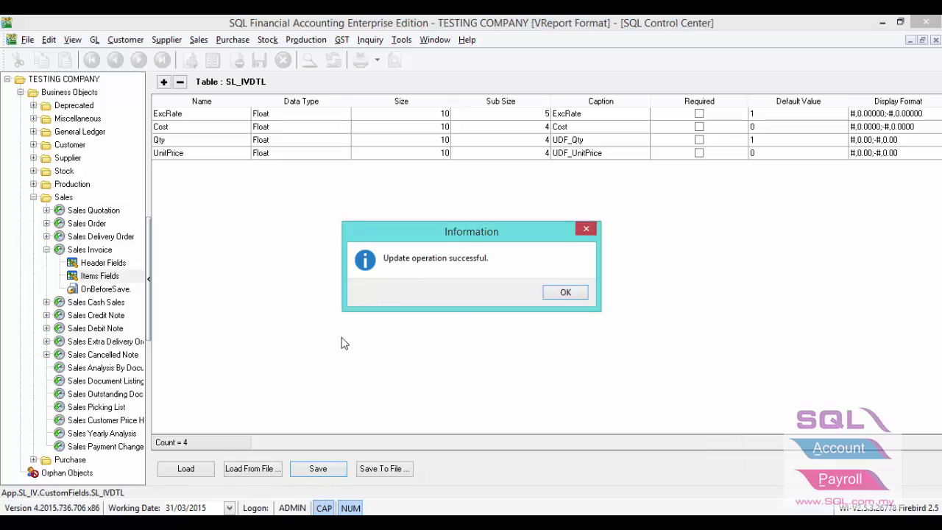
click(561, 293)
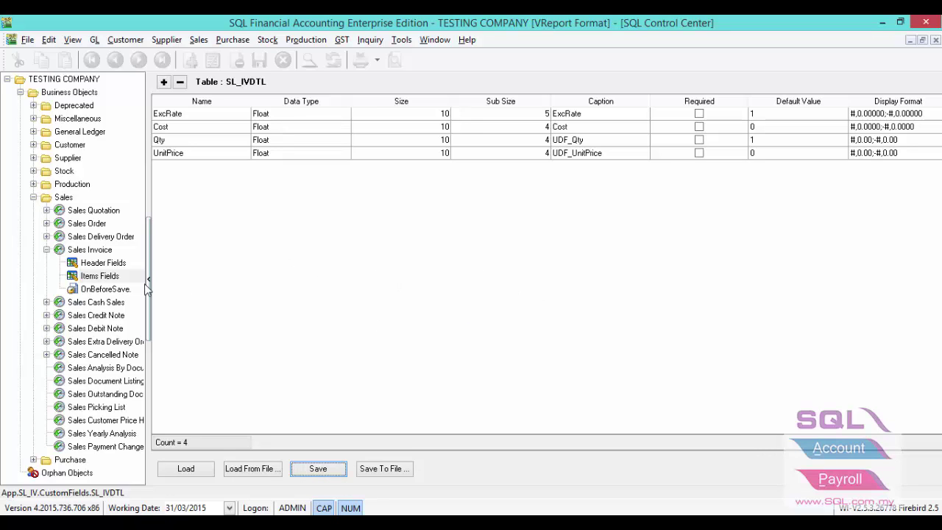
click(104, 265)
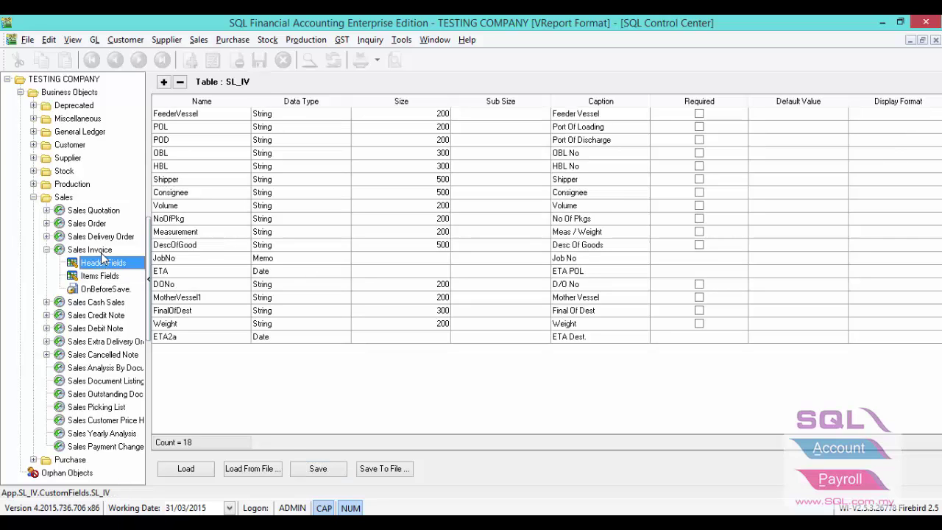
- Add a new quick form design to Sales Invoice named 'More'
right_click(106, 252)
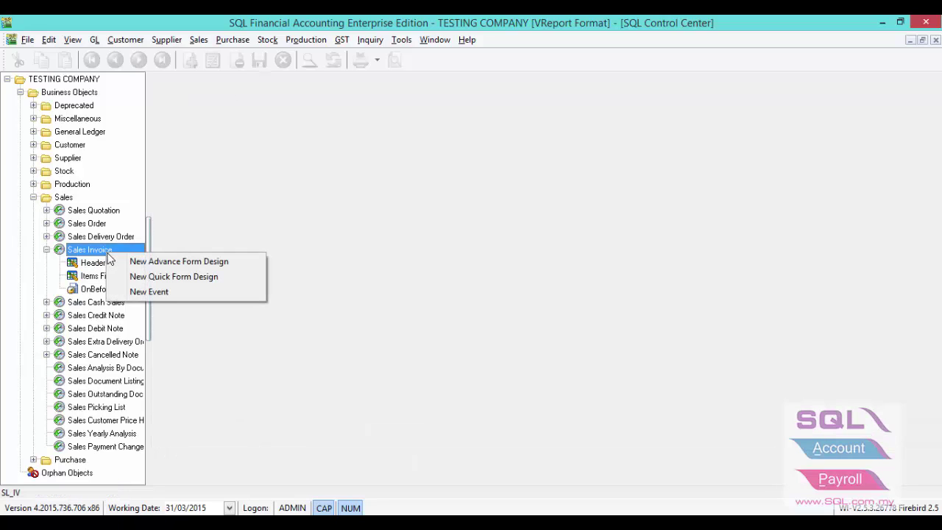
click(138, 282)
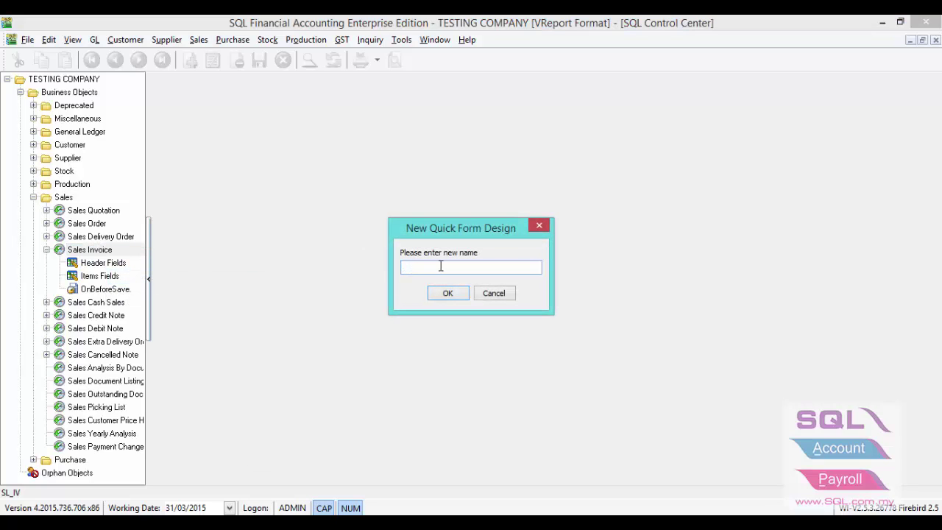
text(More)
key(BackSpace)
key(BackSpace)
text(re)
click(444, 294)
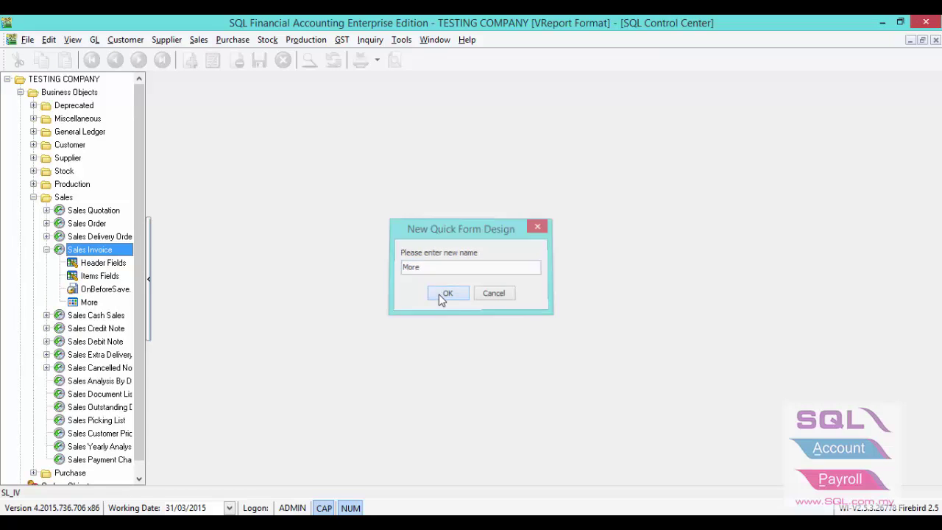
- Overwrite the More form with the SLIV_NewQuickFormDesign layout and save it
click(87, 303)
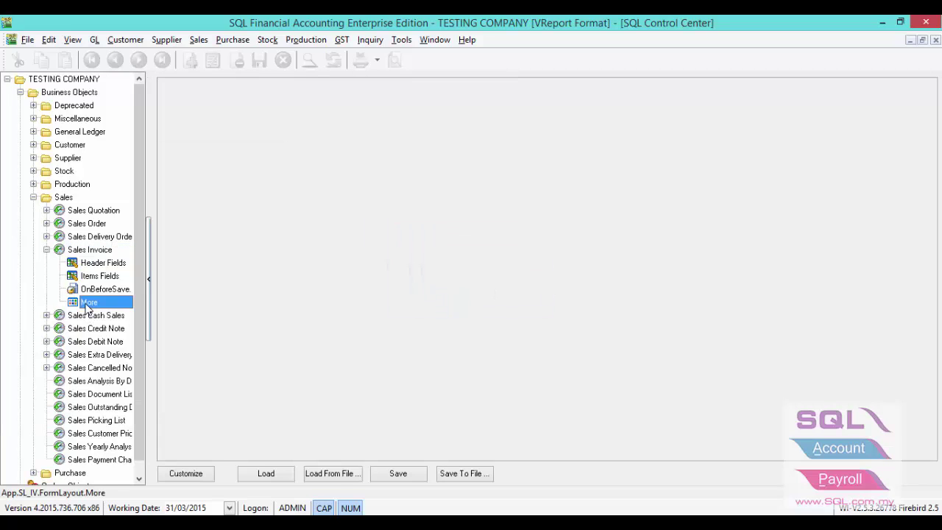
click(340, 476)
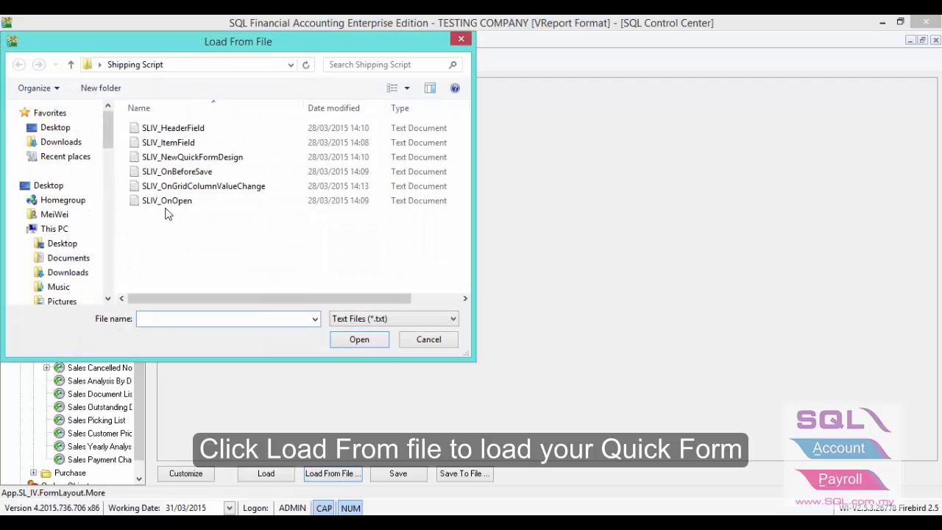
click(166, 159)
double_click(166, 159)
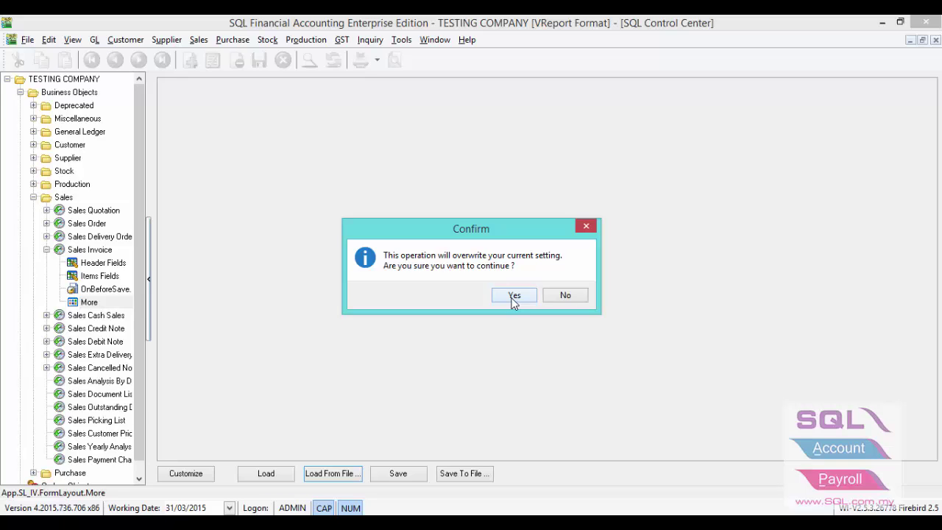
click(514, 295)
click(404, 475)
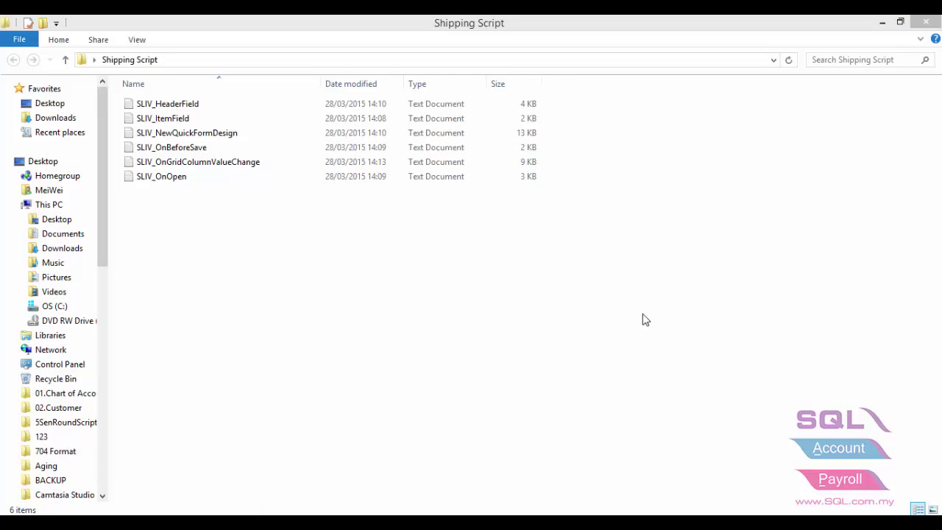
click(199, 149)
click(205, 168)
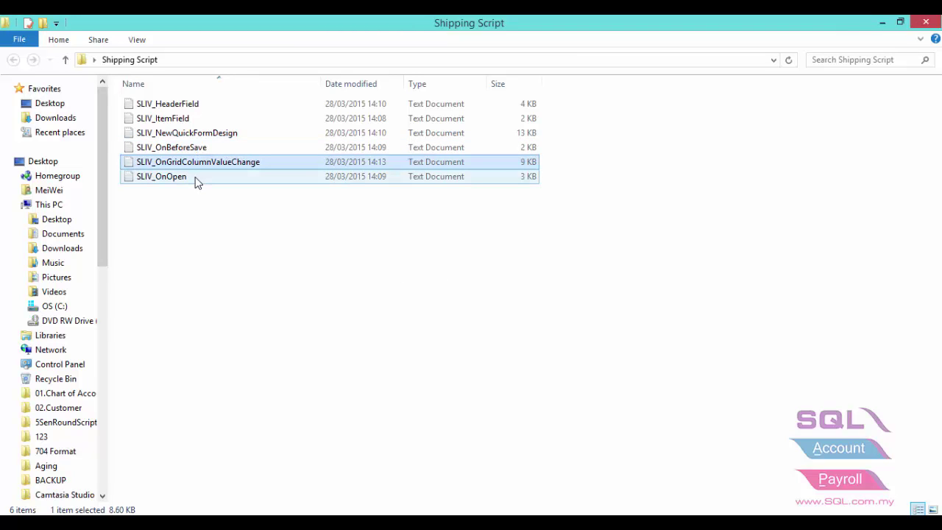
click(195, 178)
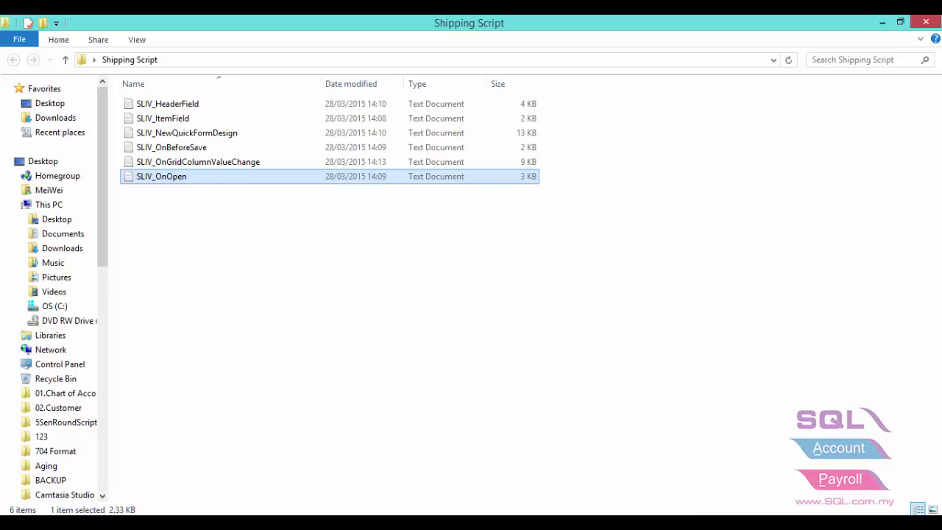
- Back in SQL Account, add an OnOpen event to Sales Invoice, leaving its name empty
click(619, 438)
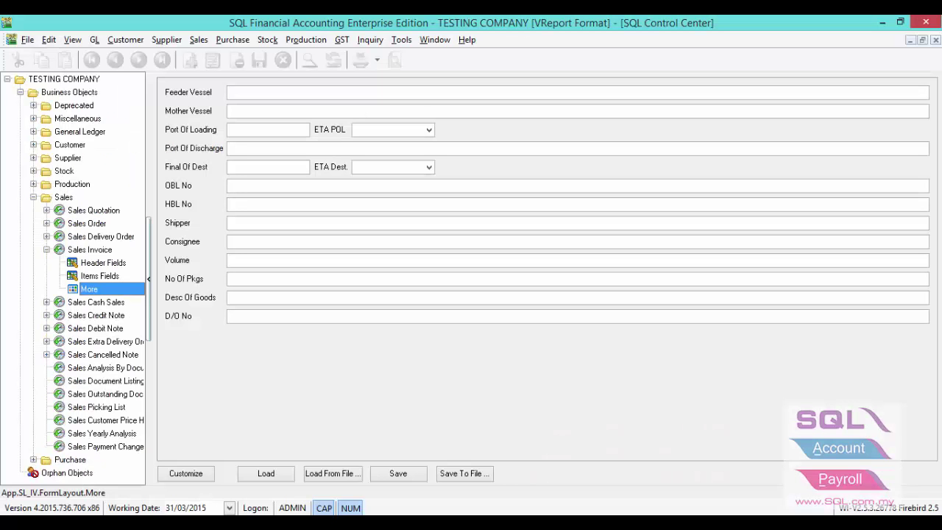
click(92, 252)
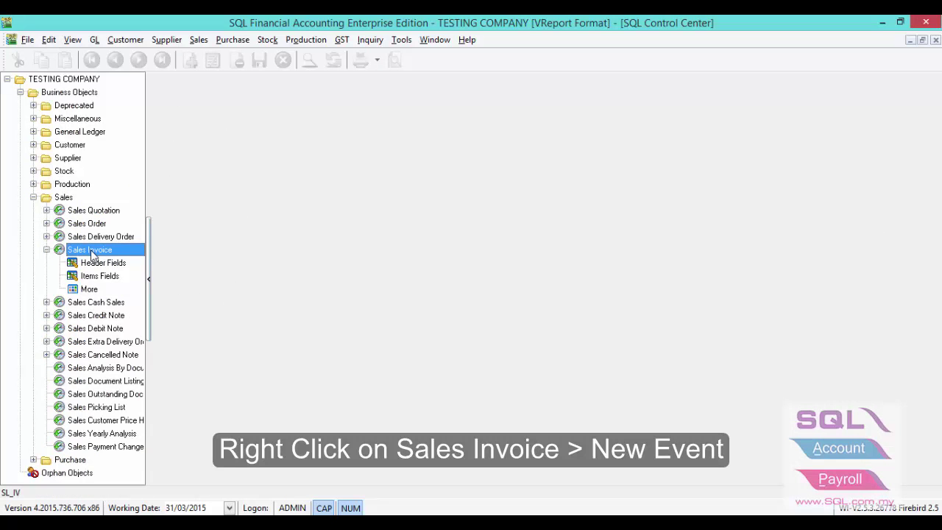
right_click(92, 252)
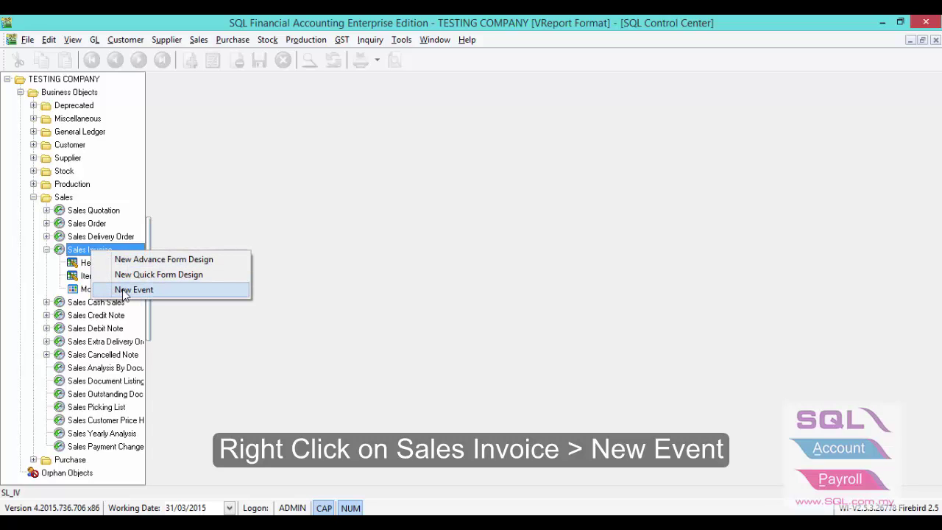
click(123, 291)
click(451, 272)
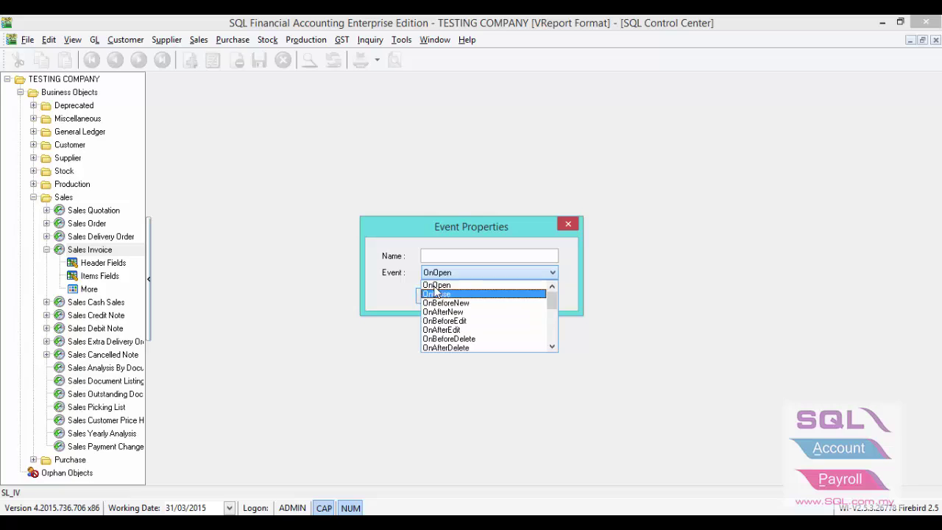
click(438, 285)
click(431, 256)
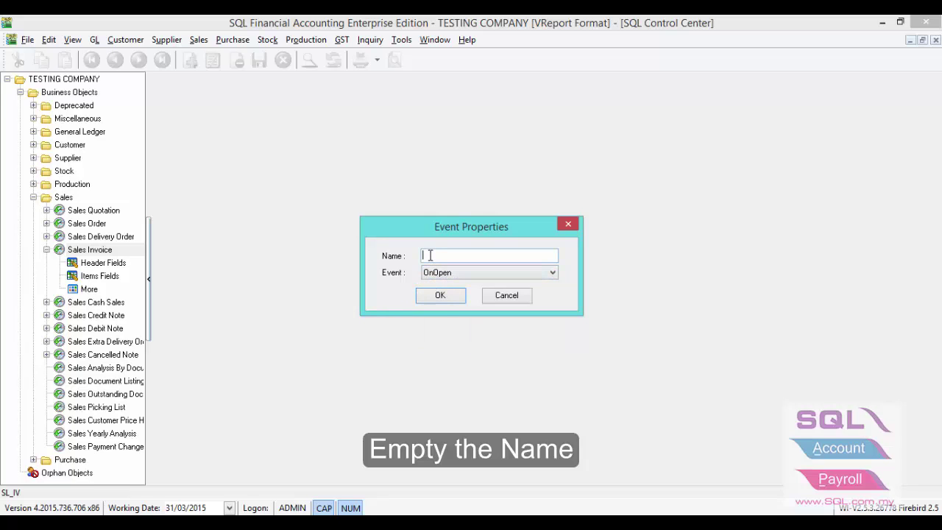
click(439, 295)
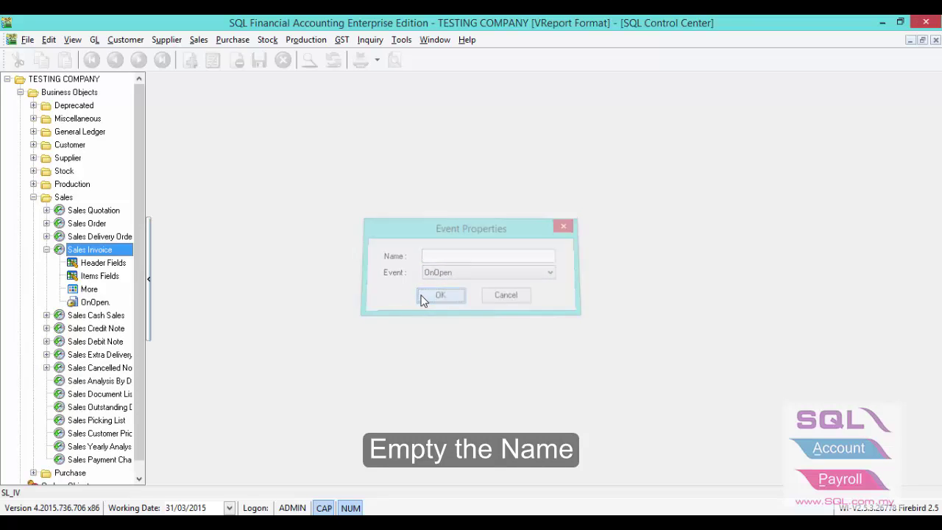
- Replace the OnOpen script with the SLIV_OnOpen file and save it
click(94, 303)
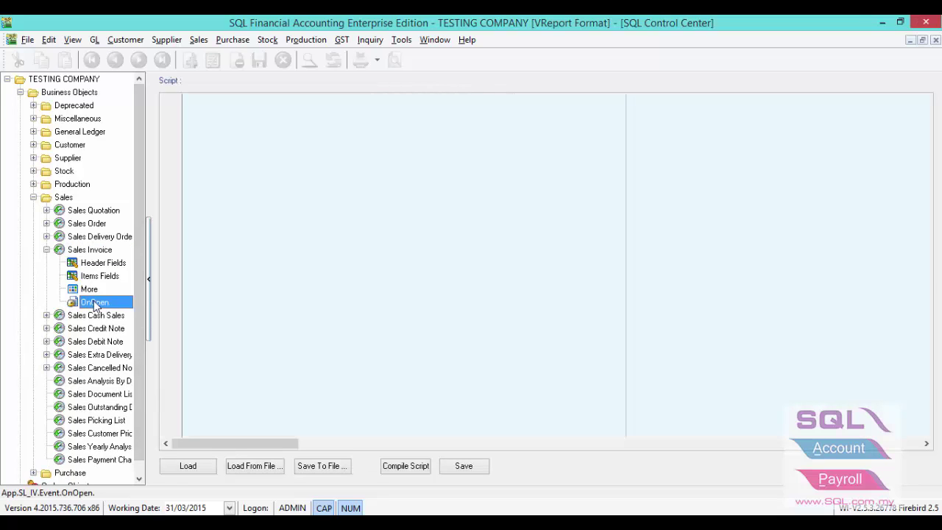
click(254, 466)
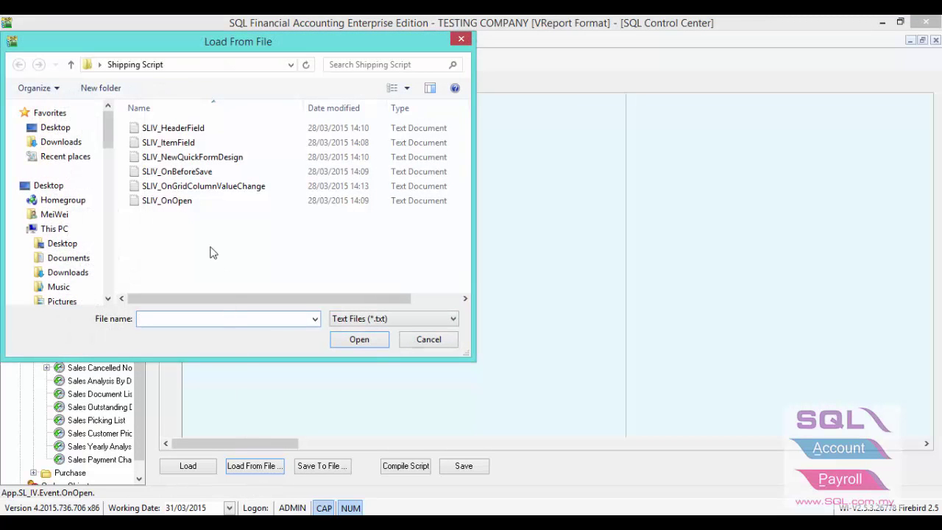
double_click(183, 201)
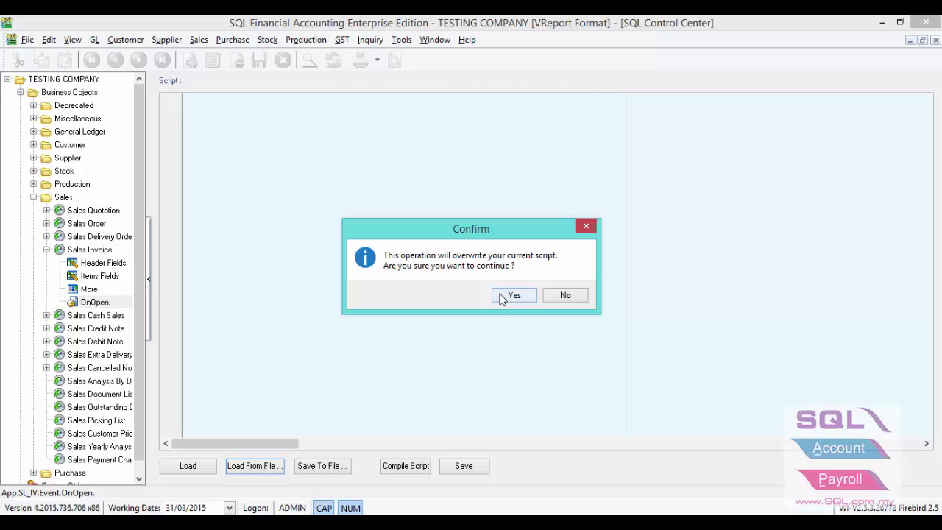
click(502, 298)
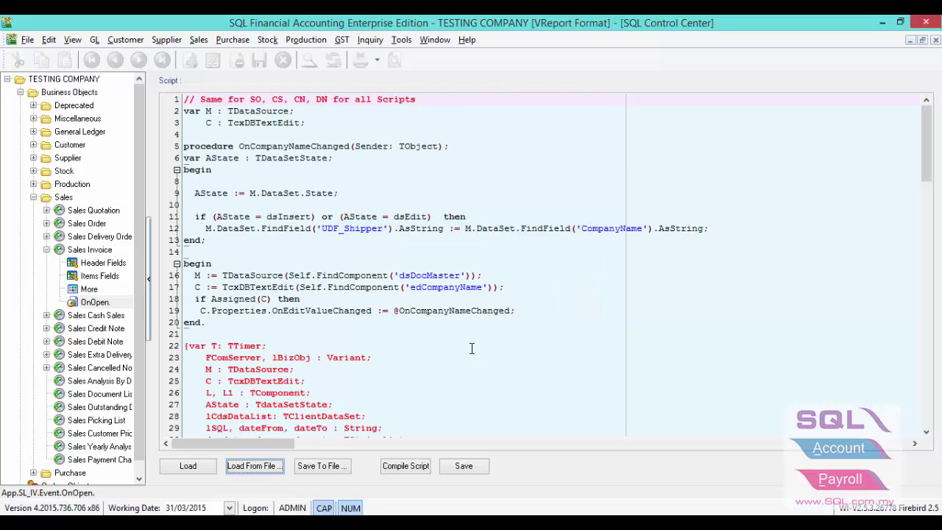
click(454, 470)
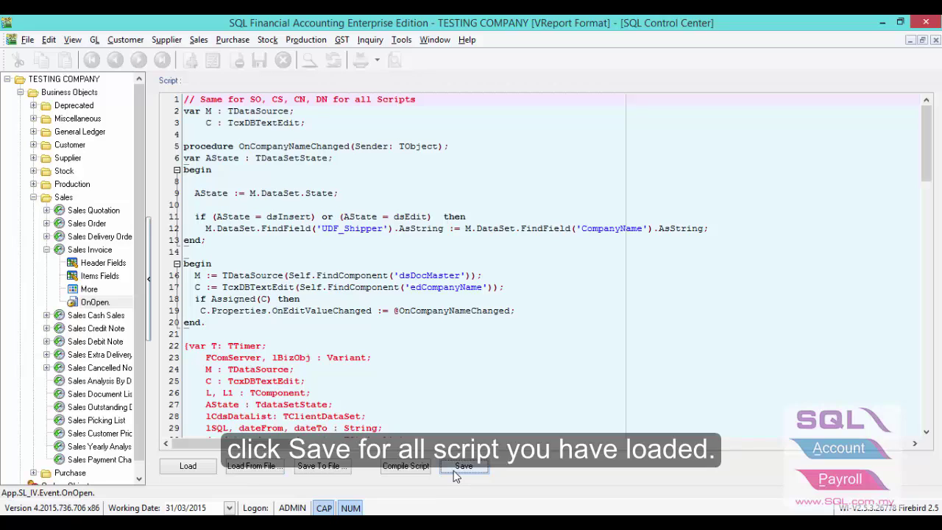
- Add a new OnBeforeSave event to Sales Invoice
click(94, 251)
right_click(98, 250)
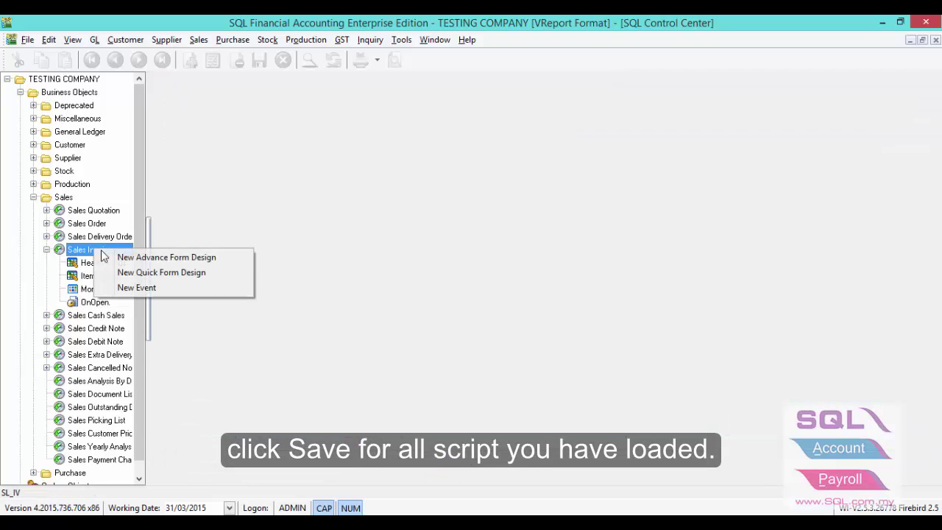
click(124, 288)
click(432, 278)
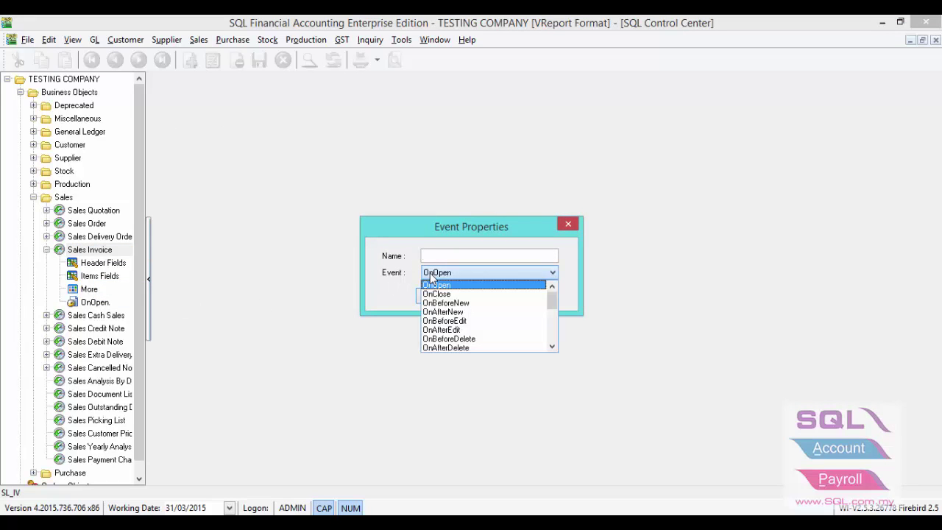
scroll(450, 335, down, 2)
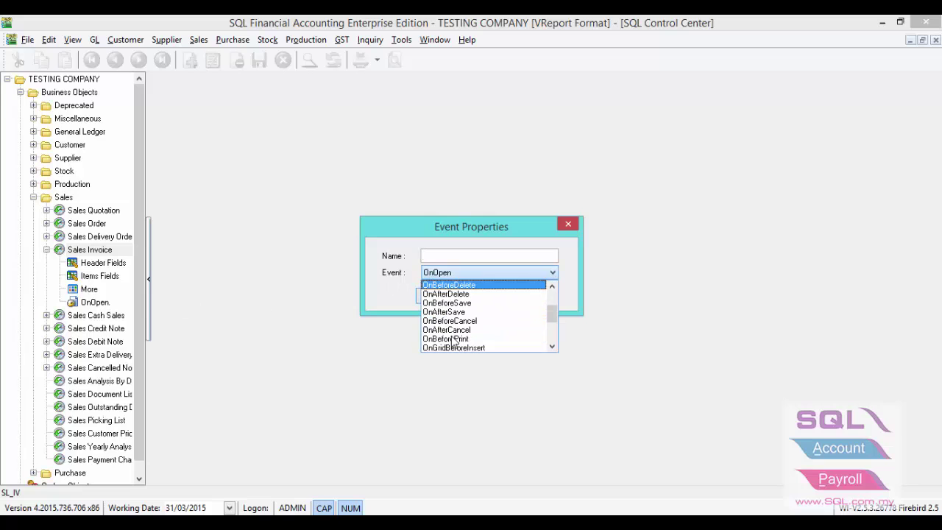
scroll(456, 340, down, 5)
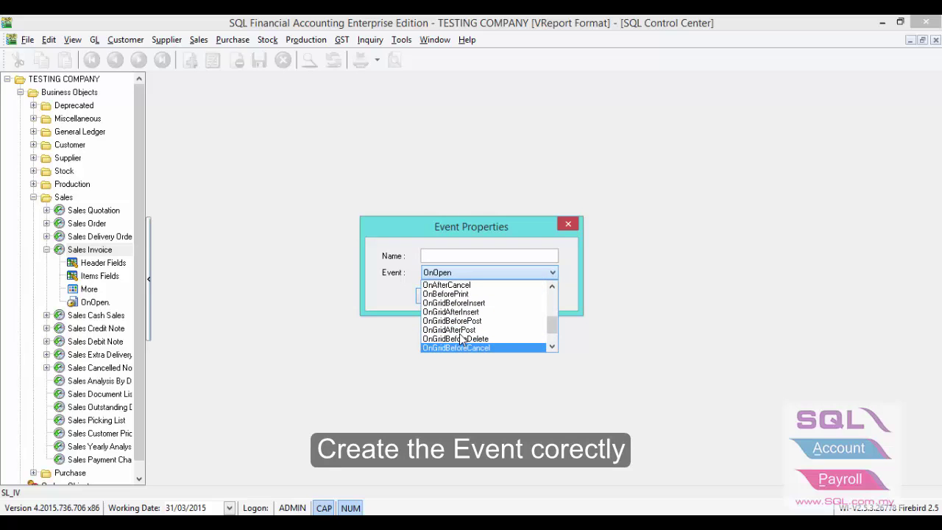
scroll(445, 302, up, 1)
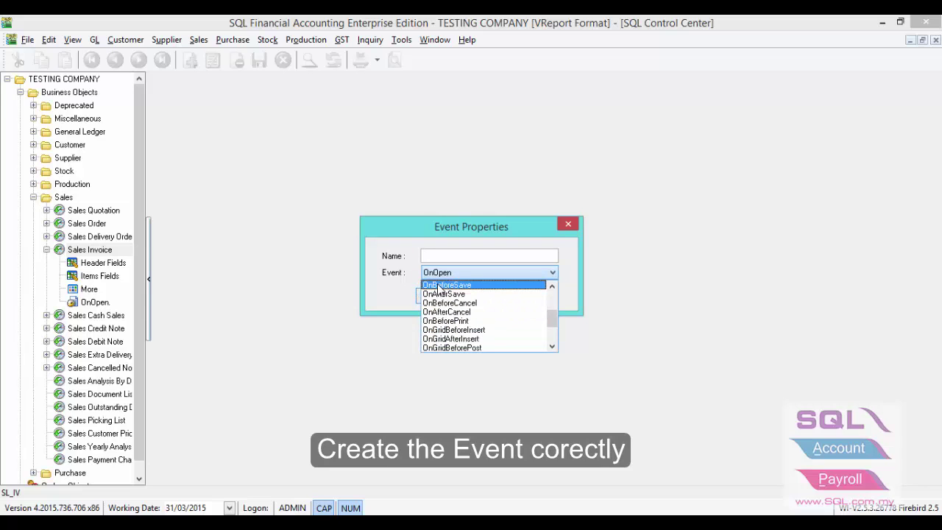
click(438, 285)
click(437, 296)
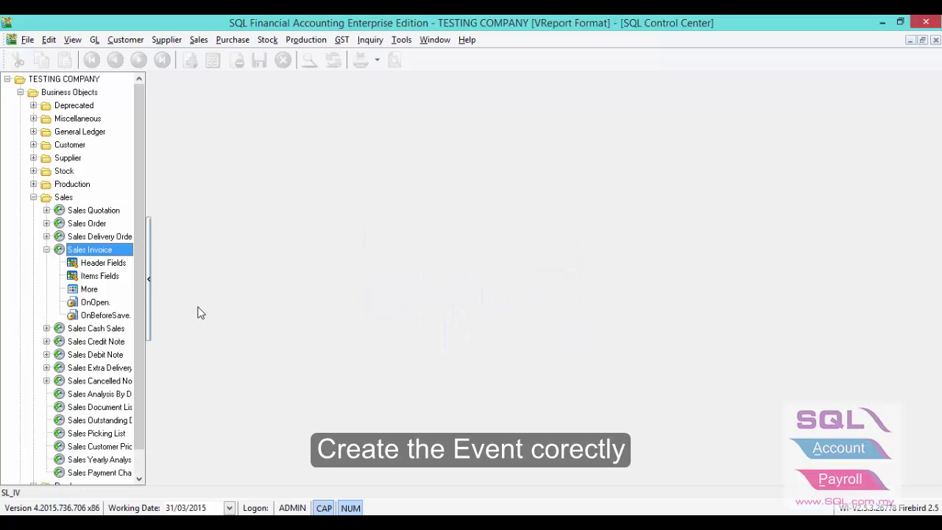
- Replace the OnBeforeSave script with the SLIV_OnBeforeSave file and save it
click(106, 315)
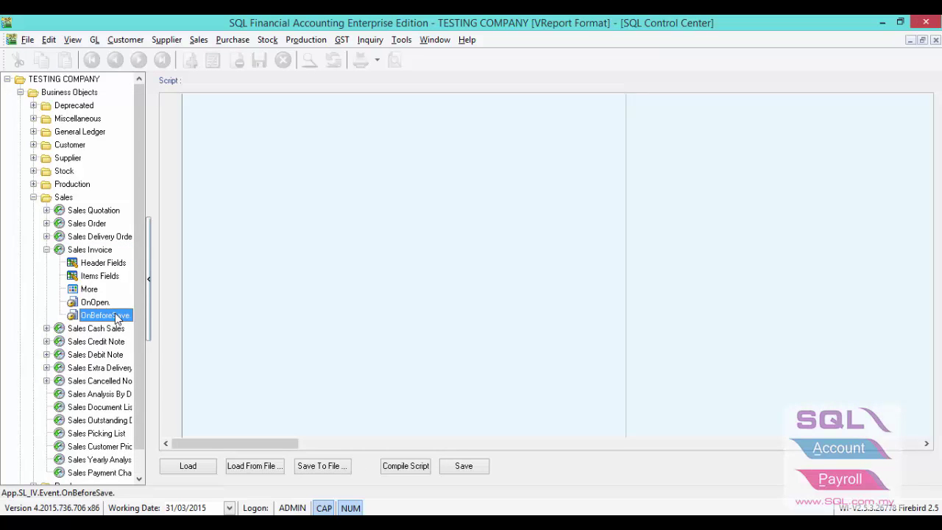
click(259, 470)
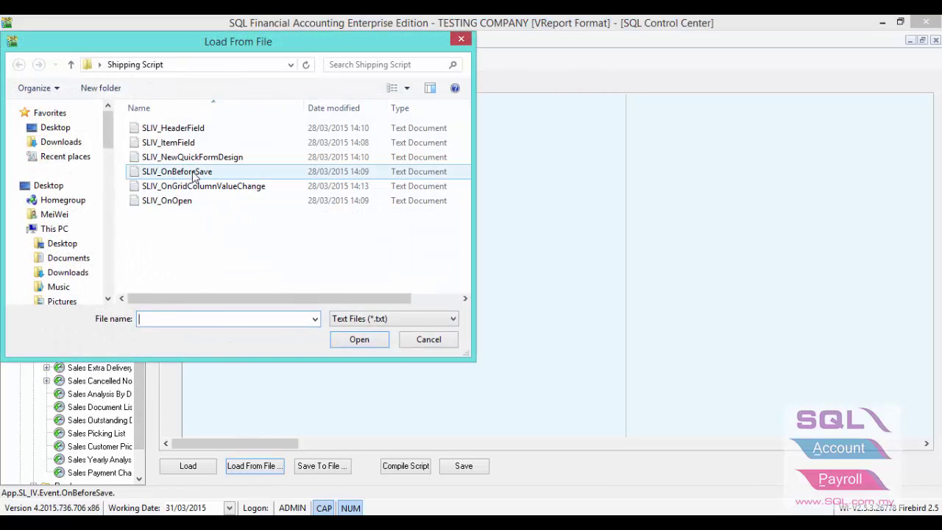
double_click(194, 173)
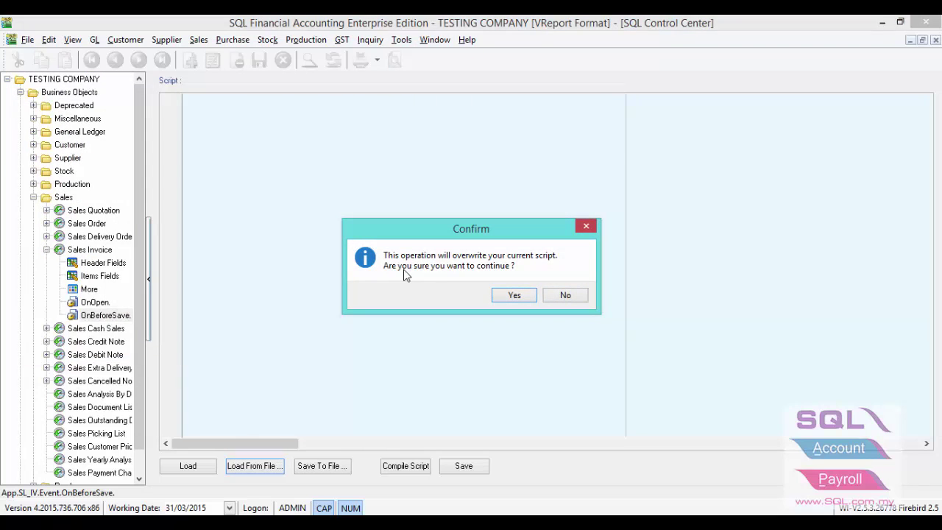
click(513, 295)
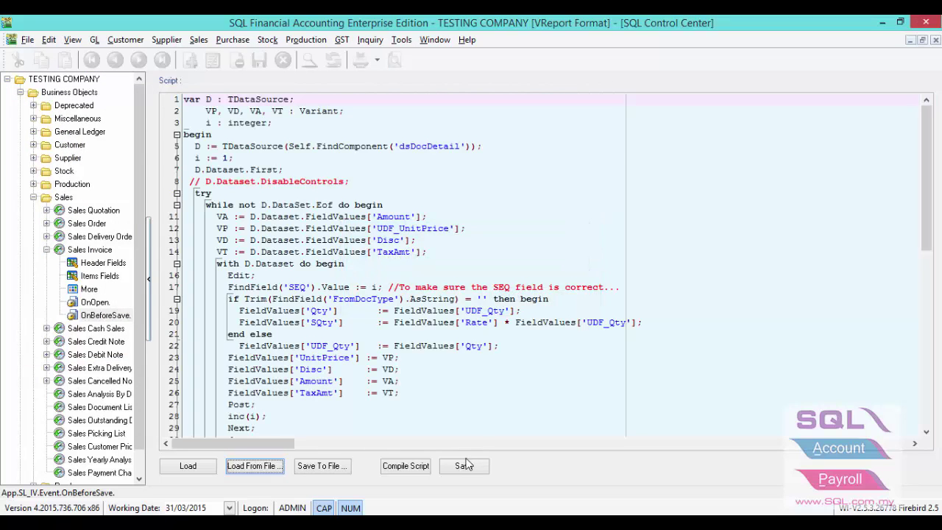
click(464, 468)
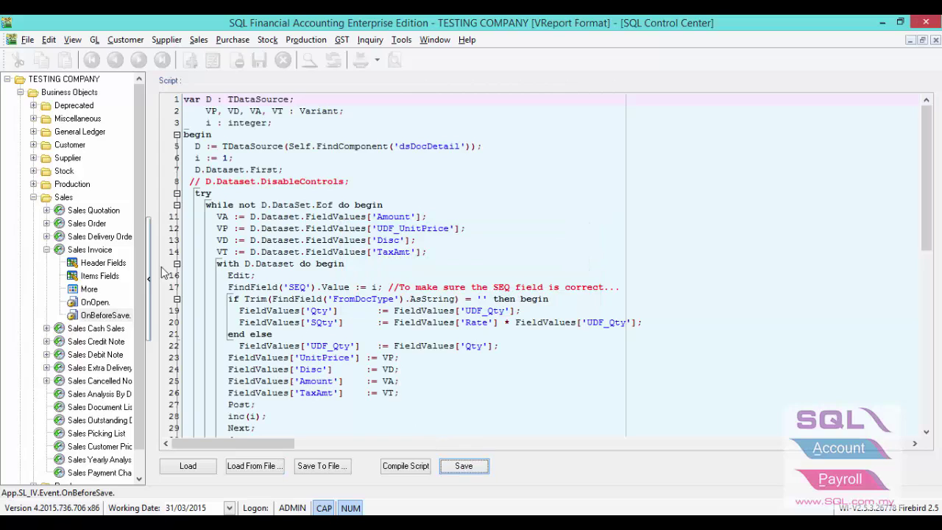
- Add a new OnGridColumnValueChanged event to Sales Invoice
right_click(109, 251)
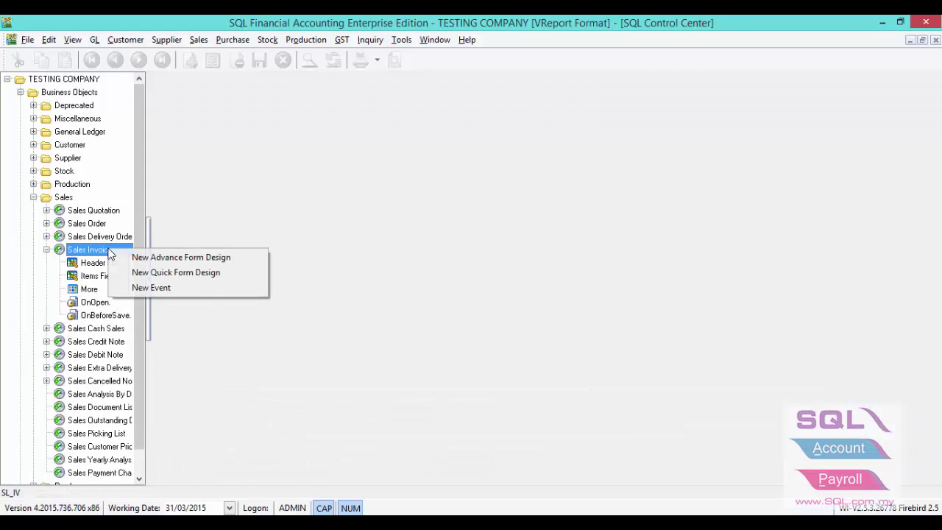
click(151, 288)
click(442, 272)
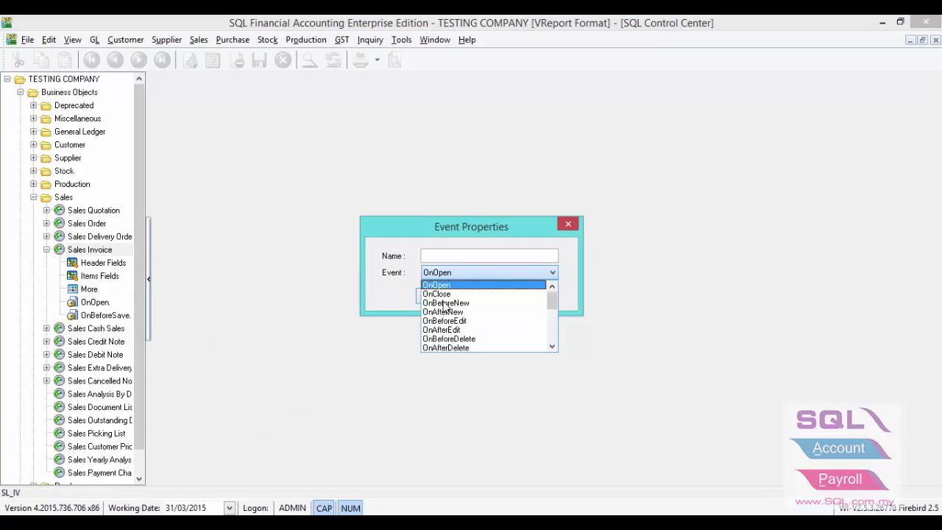
scroll(450, 346, down, 6)
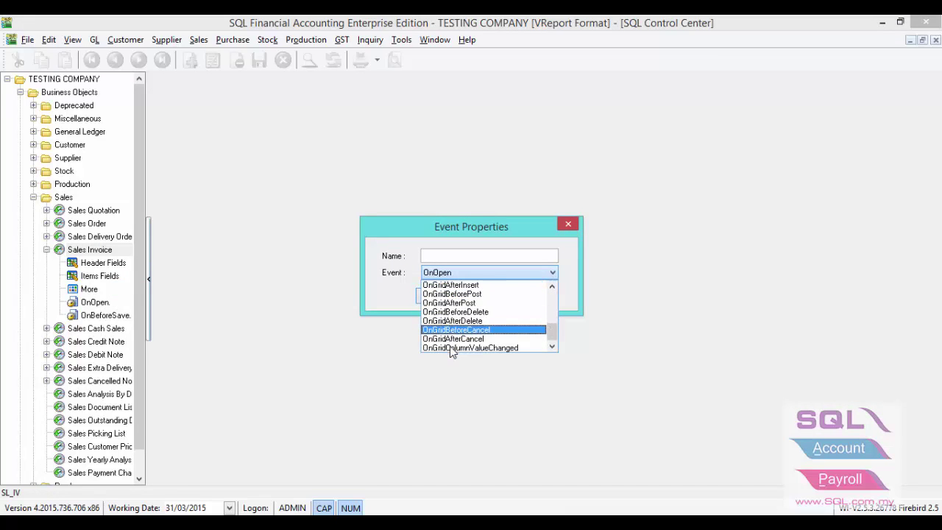
click(450, 346)
click(431, 298)
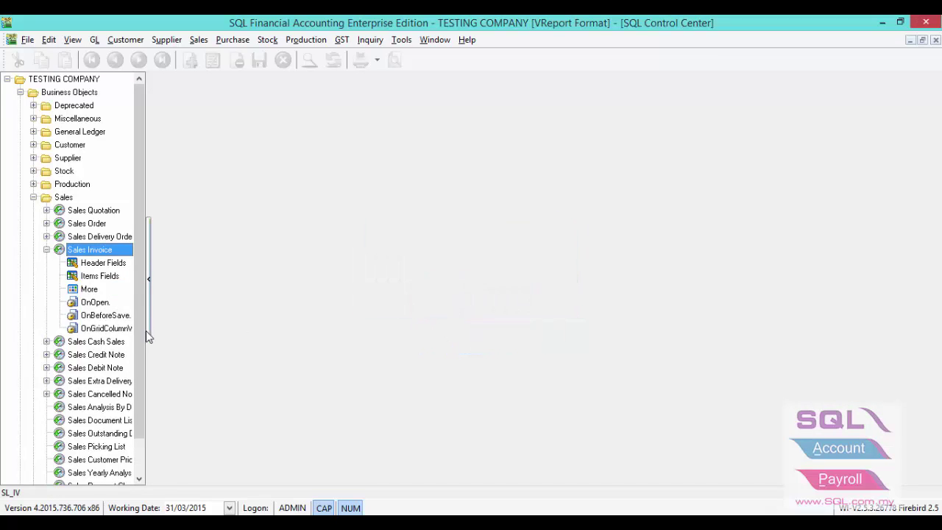
- Replace the OnGridColumnValueChanged script with the SLIV_OnGridColumnValueChange file and save it
click(113, 329)
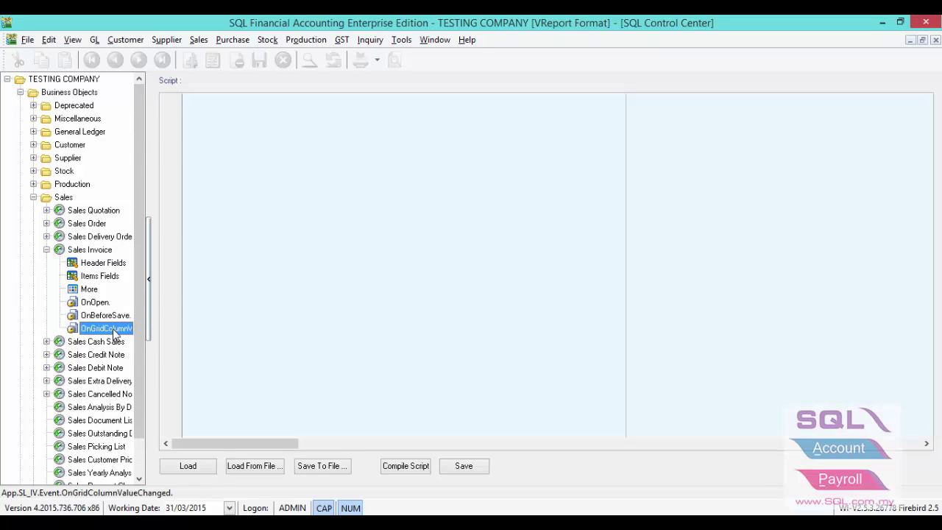
click(274, 468)
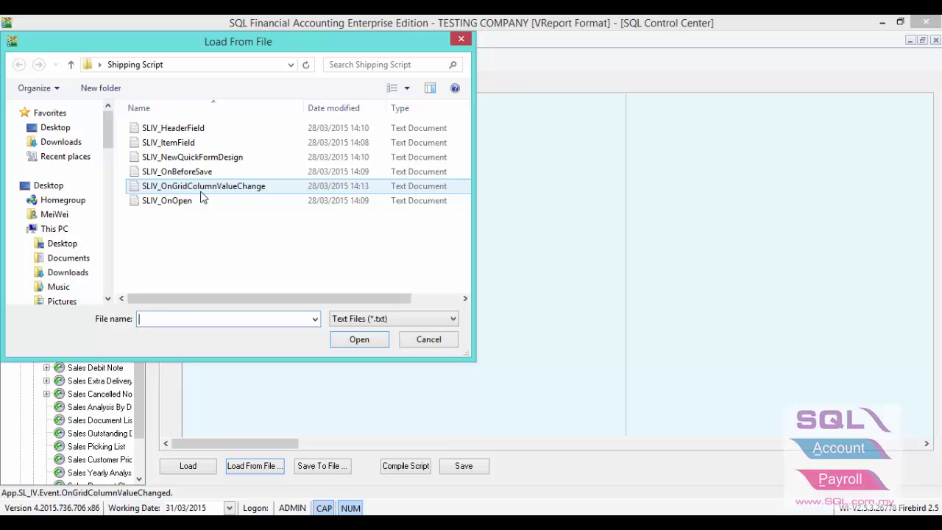
double_click(202, 188)
click(513, 294)
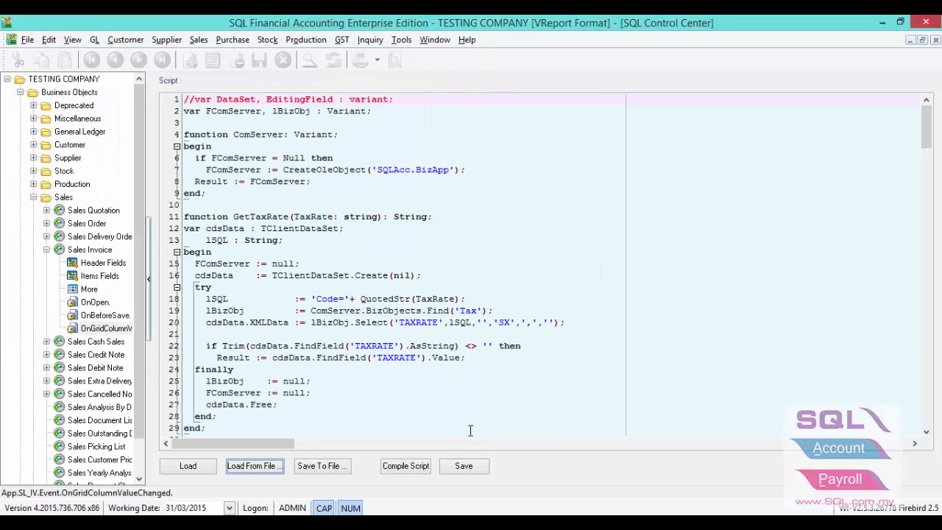
click(461, 468)
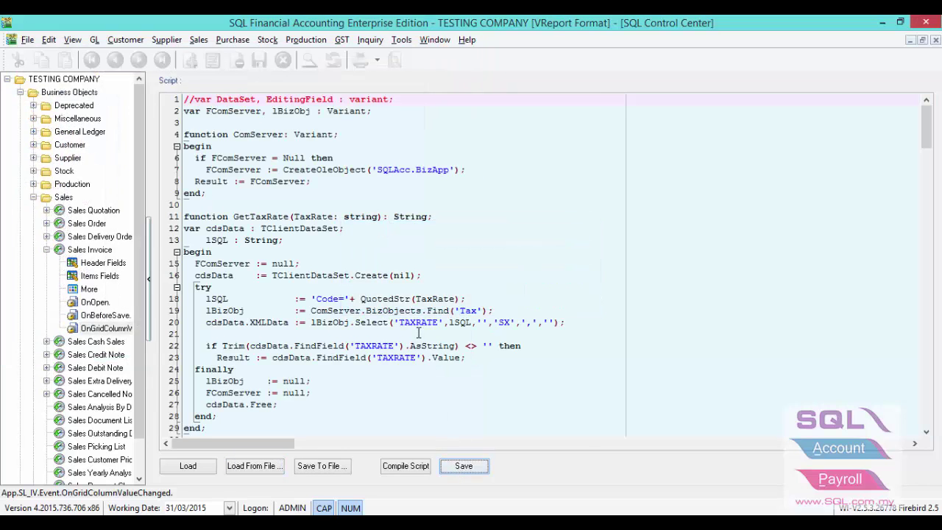